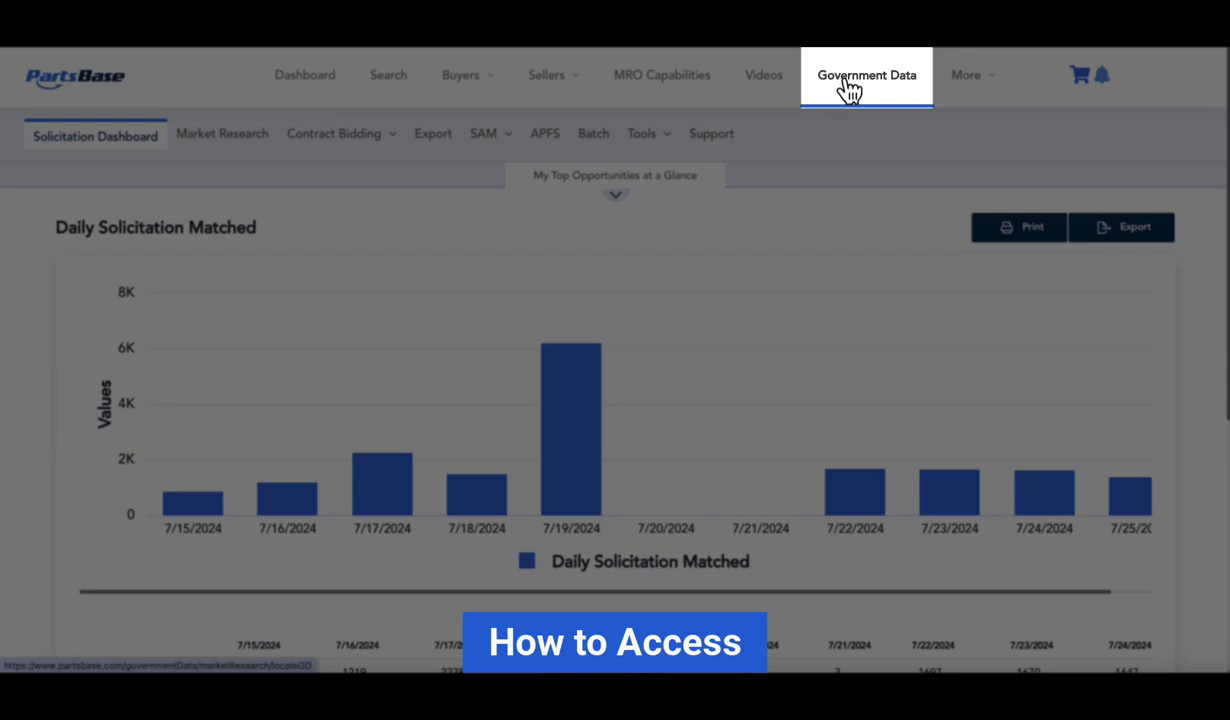
Step: Go through Government Data and Market Research to the Reverse Shopping Cart page
click(847, 80)
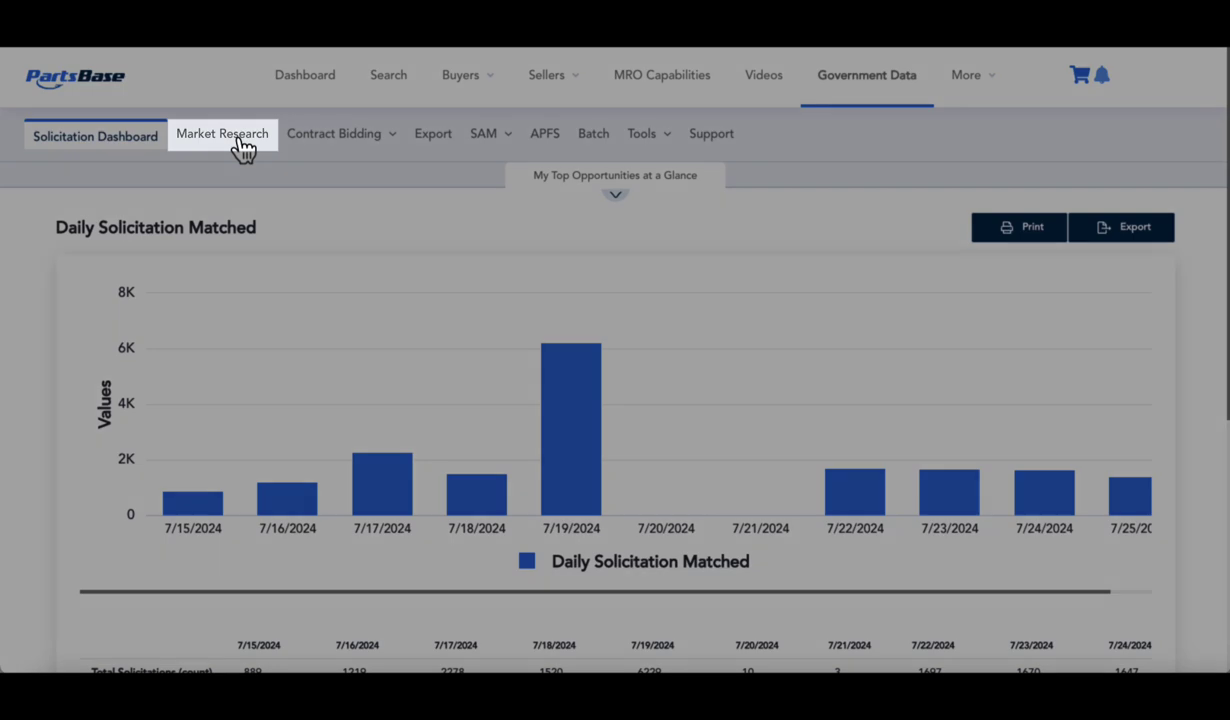
click(243, 147)
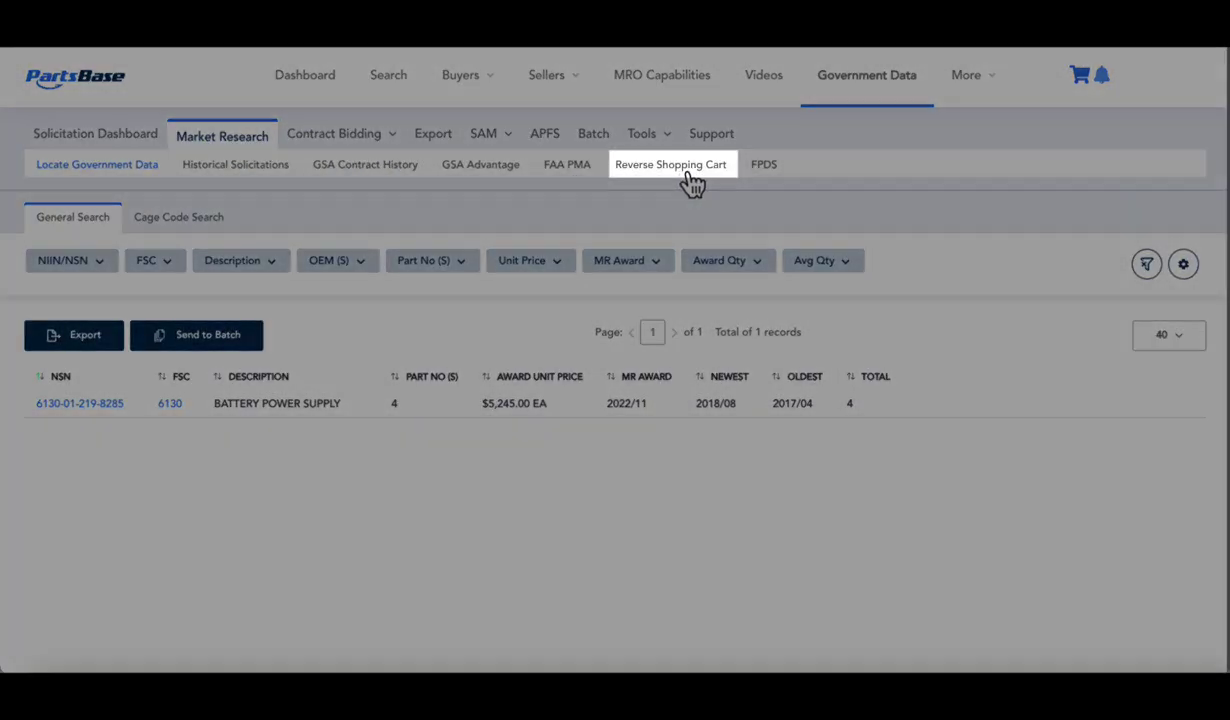
click(691, 182)
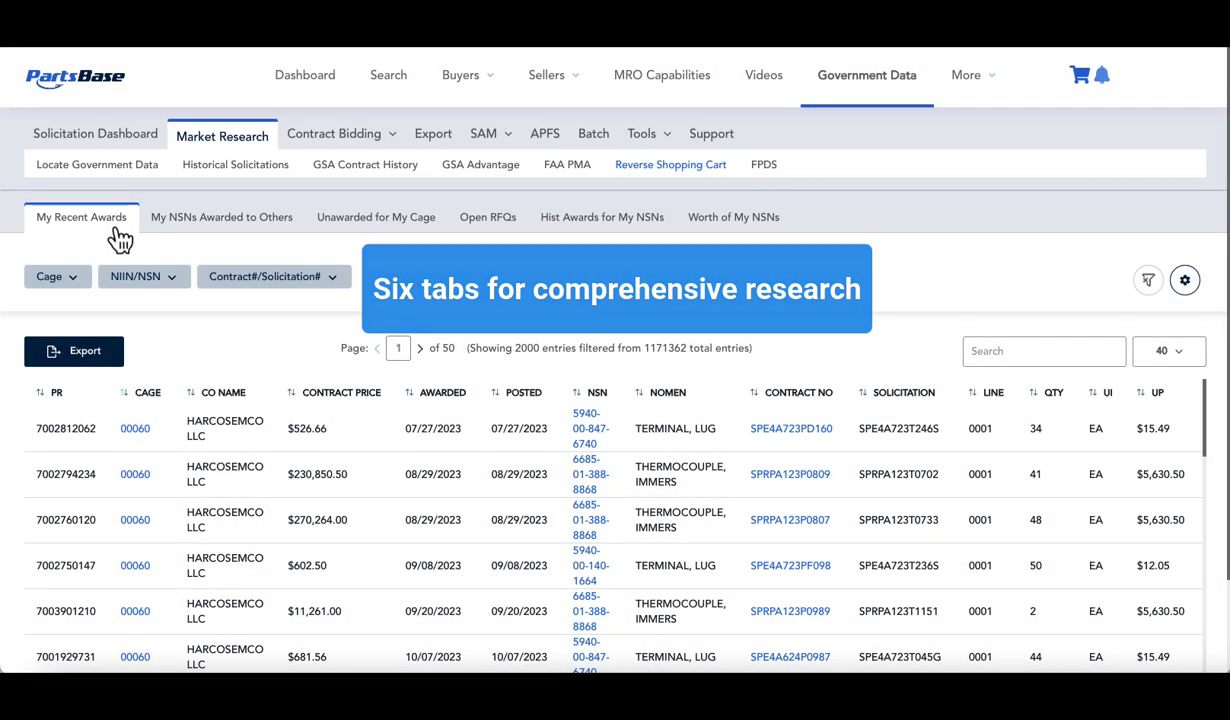
Step: Filter My Recent Awards to CAGE 00060 (31 awards, $2,491,462.14), then show My NSNs Awarded to Others
click(115, 230)
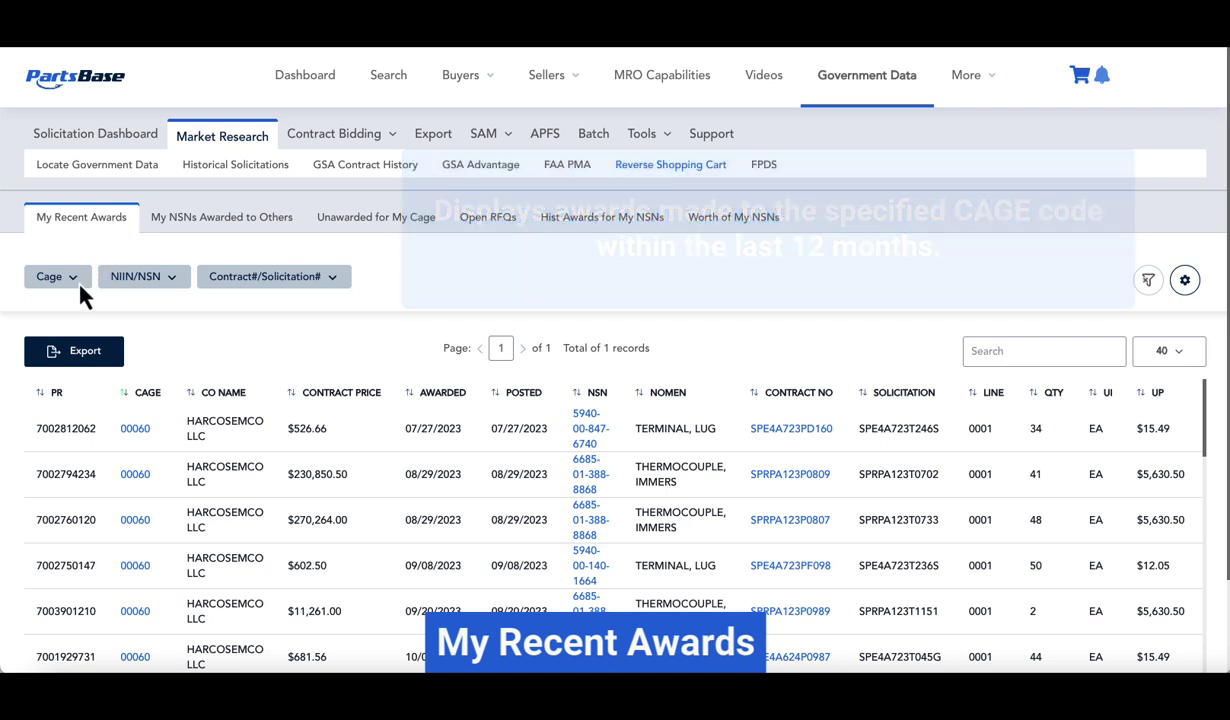
click(76, 272)
click(184, 319)
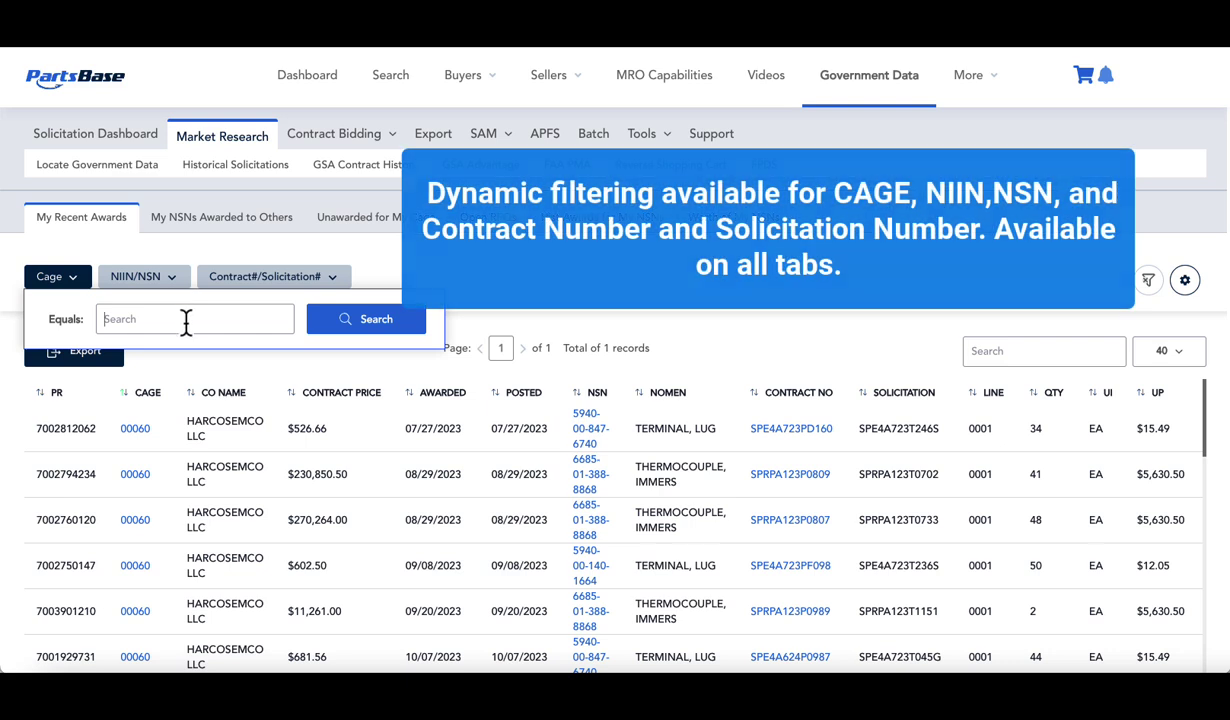
text(00060)
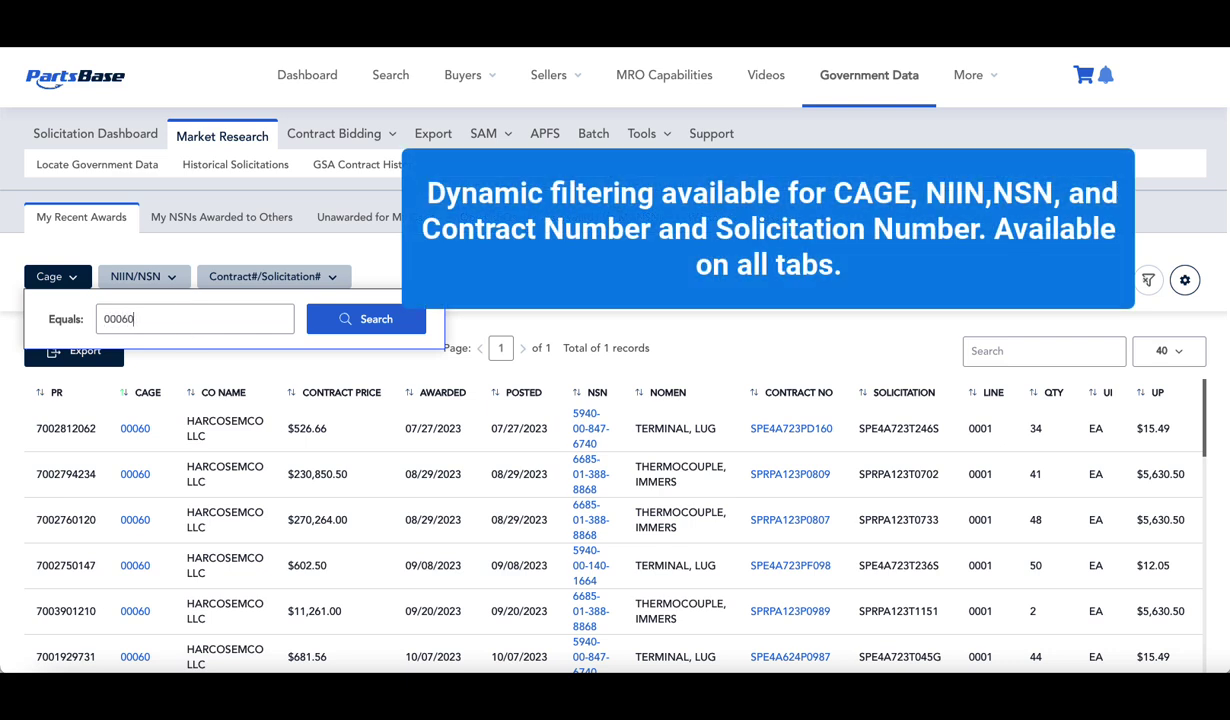
click(366, 337)
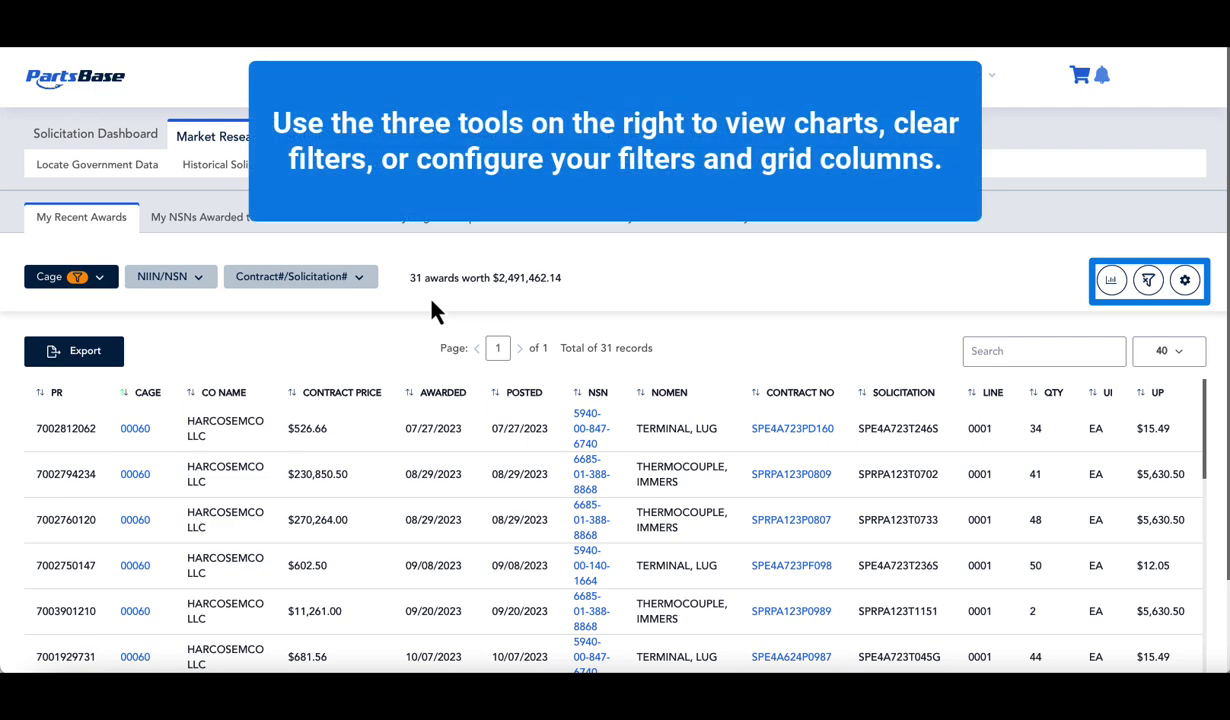
click(264, 224)
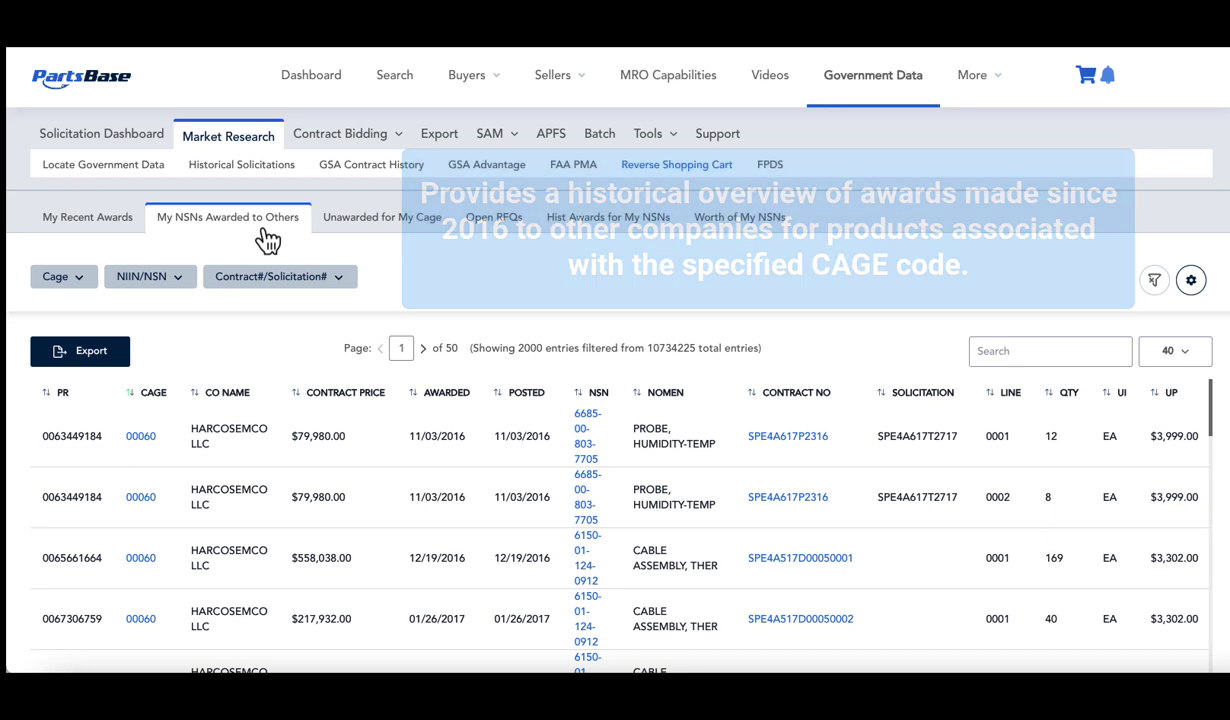
Step: Filter My NSNs Awarded to Others to CAGE 00060 (303 awards, $17,140,127.44), then show Unawarded for My Cage
click(88, 286)
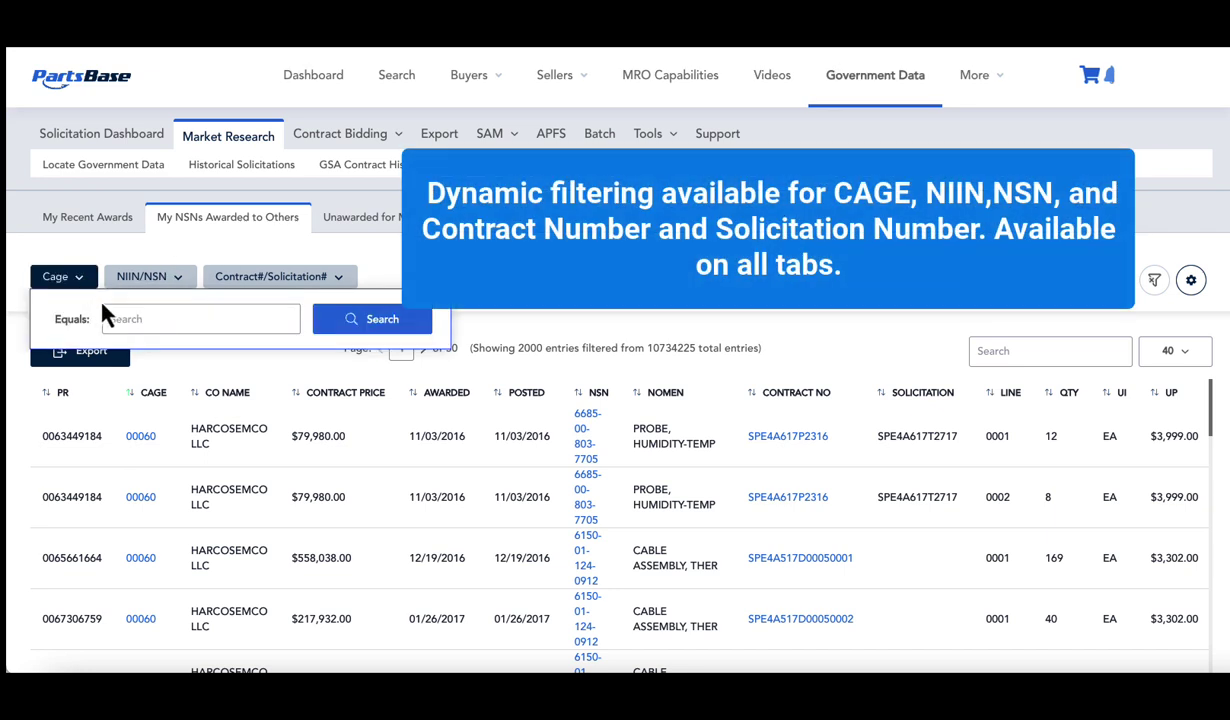
click(131, 319)
text(00060)
click(406, 328)
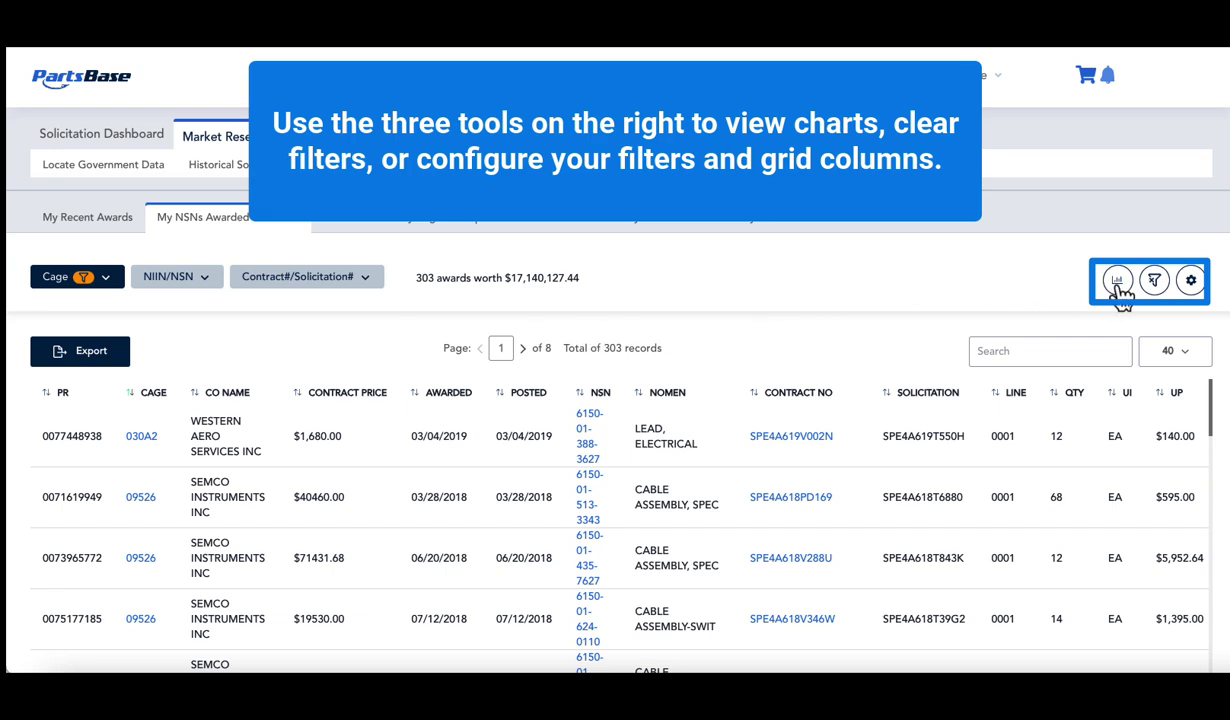
click(433, 230)
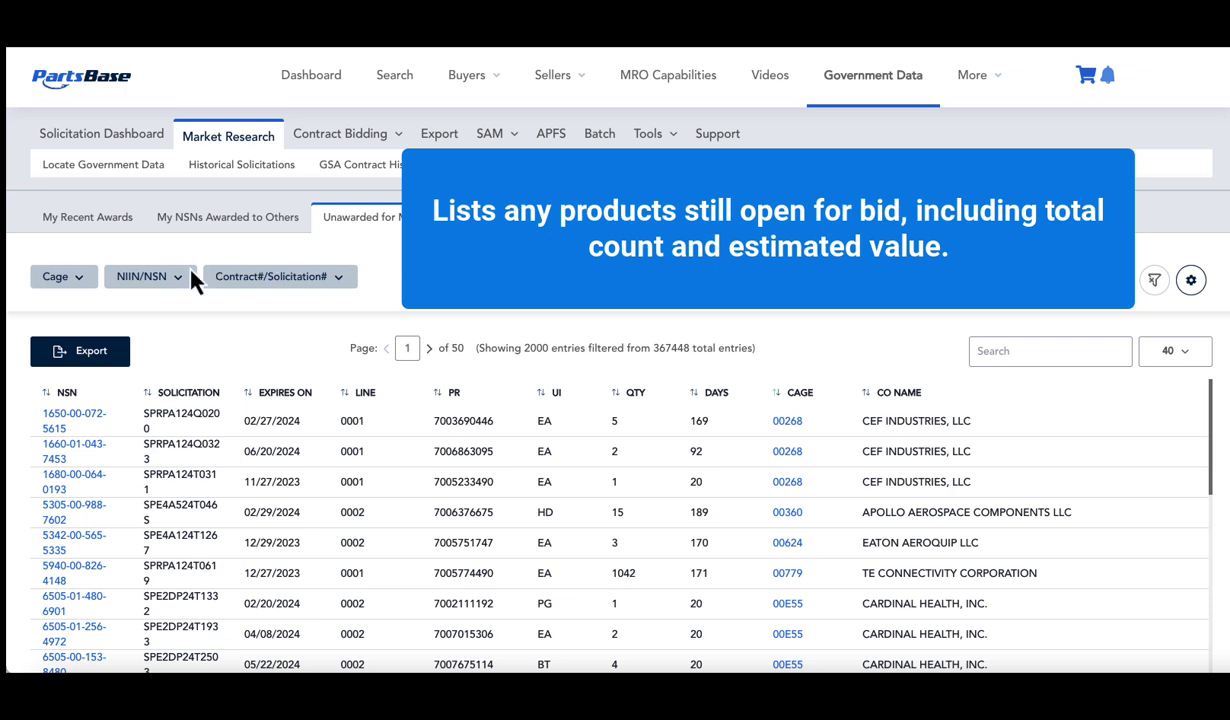
Step: Filter Unawarded for My Cage to CAGE 00060, leaving 7 records, then show Open RFQs
click(70, 276)
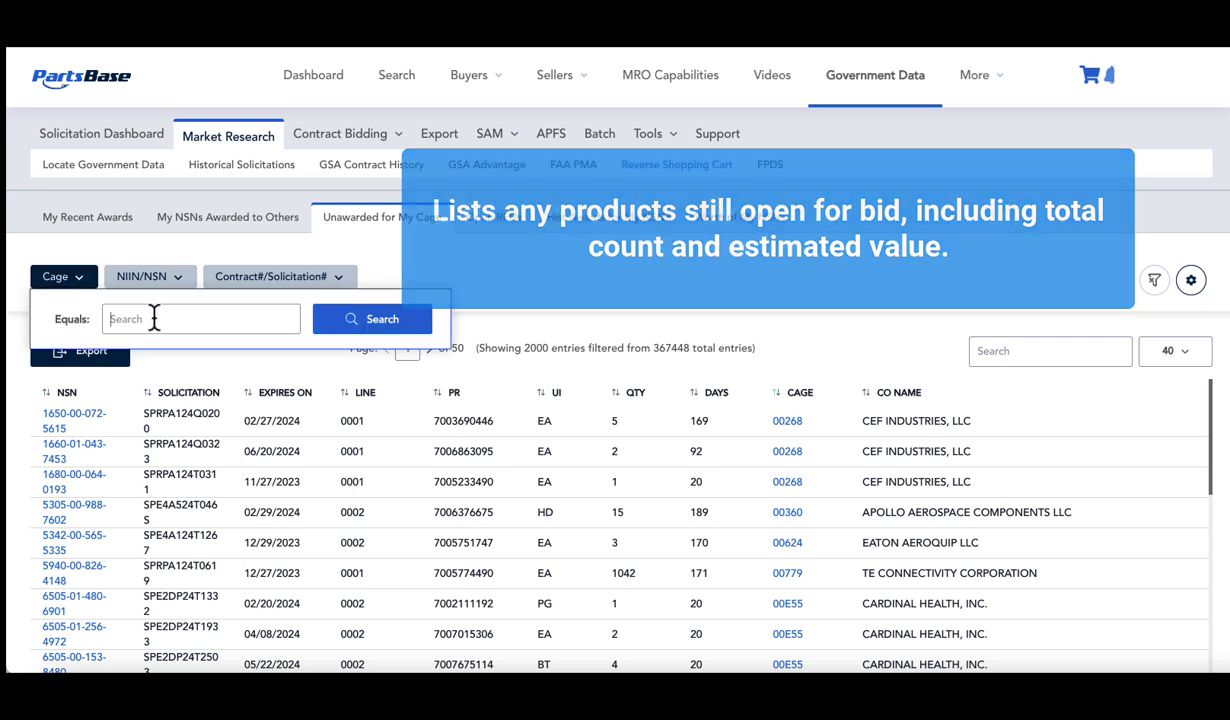
text(00060)
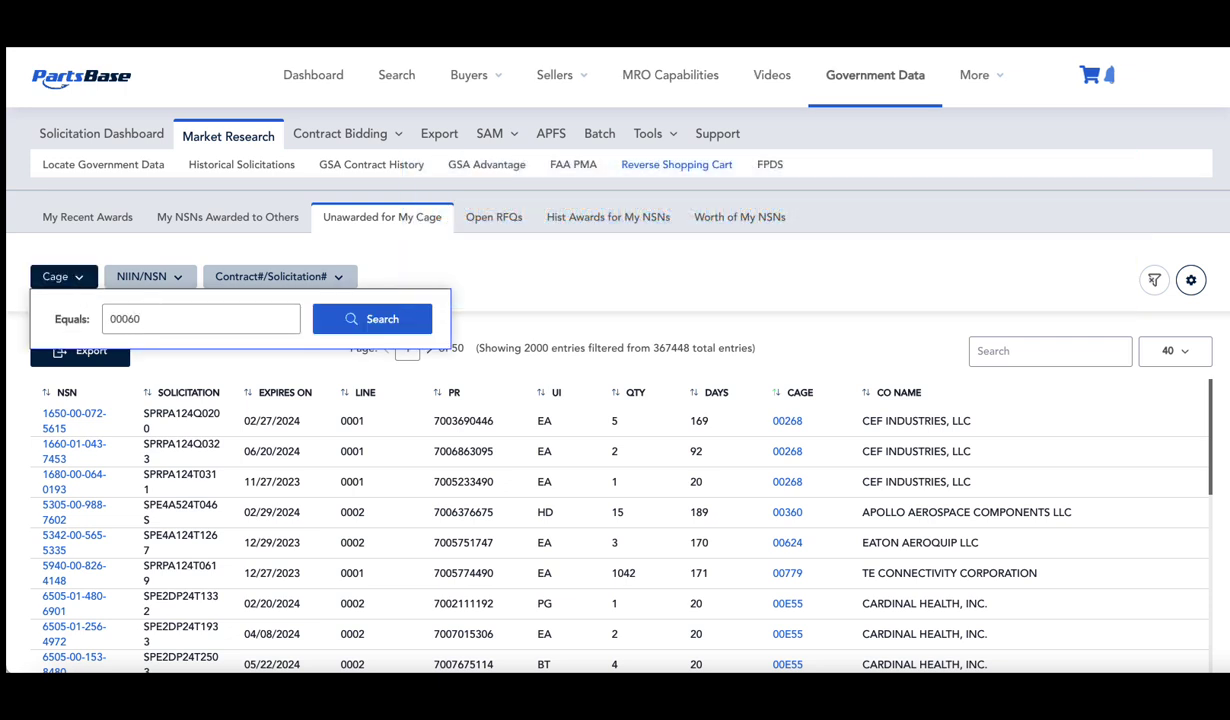
click(398, 327)
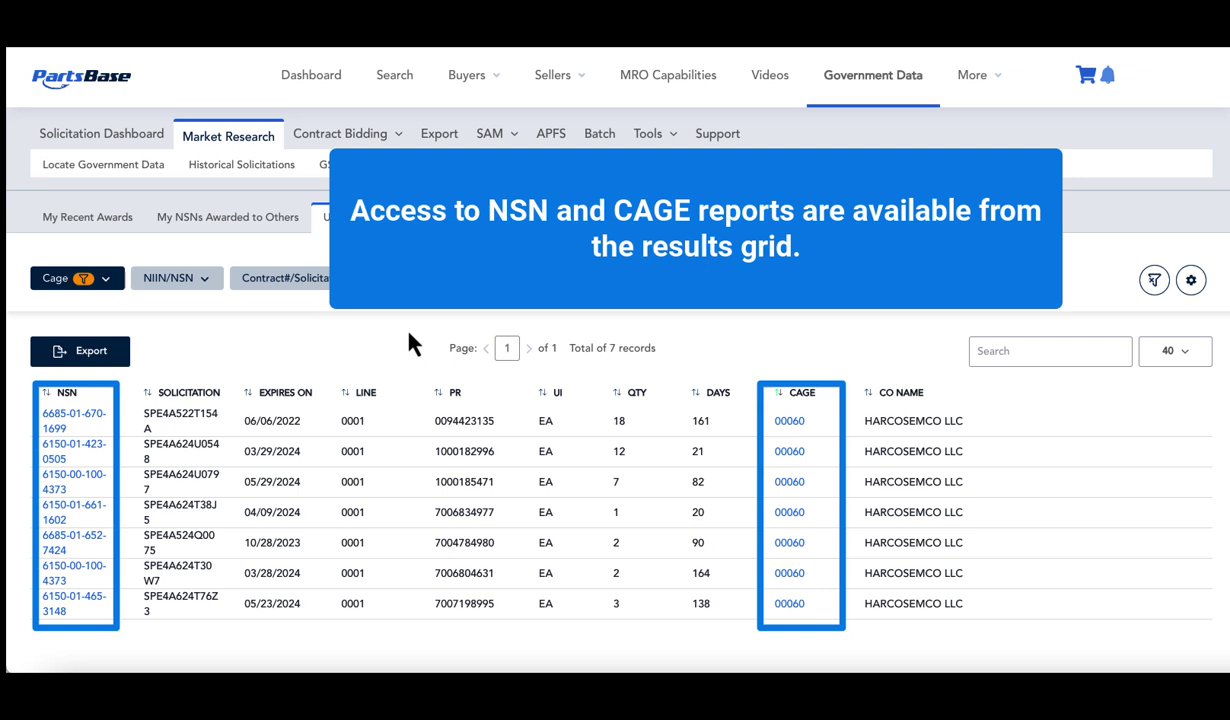
click(490, 220)
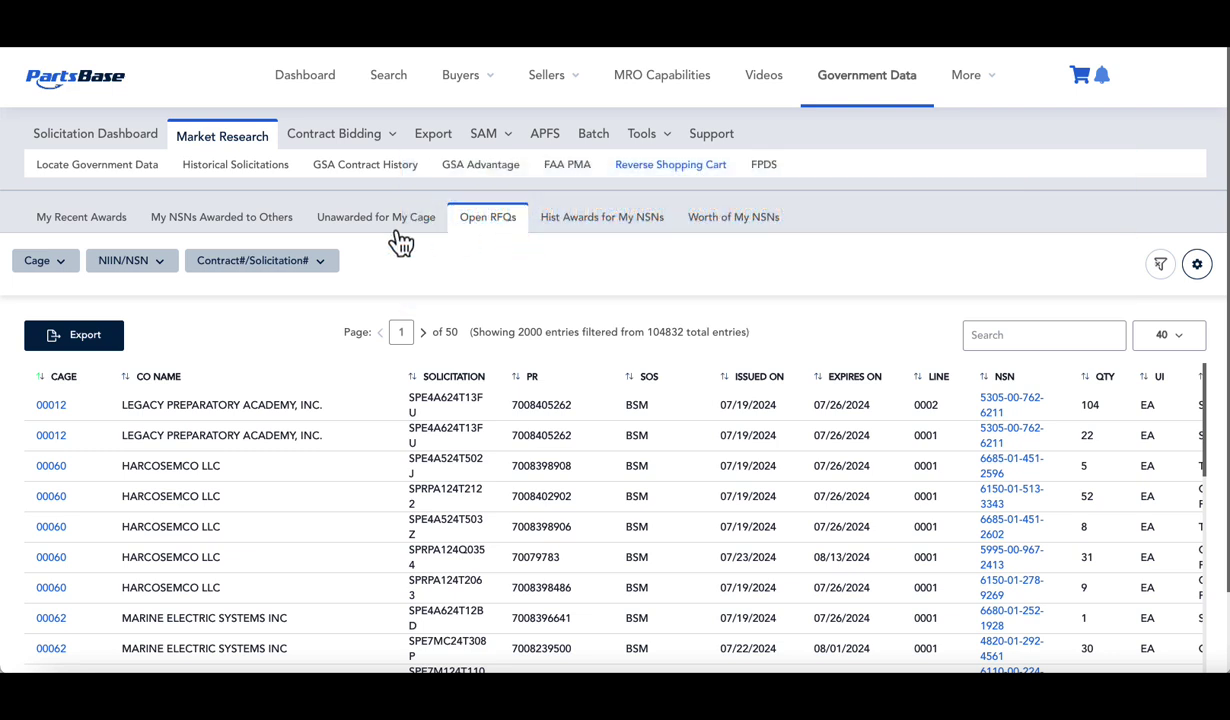
Step: Filter Open RFQs to CAGE 00012, showing 2 solicitations worth $1,669.50
click(61, 263)
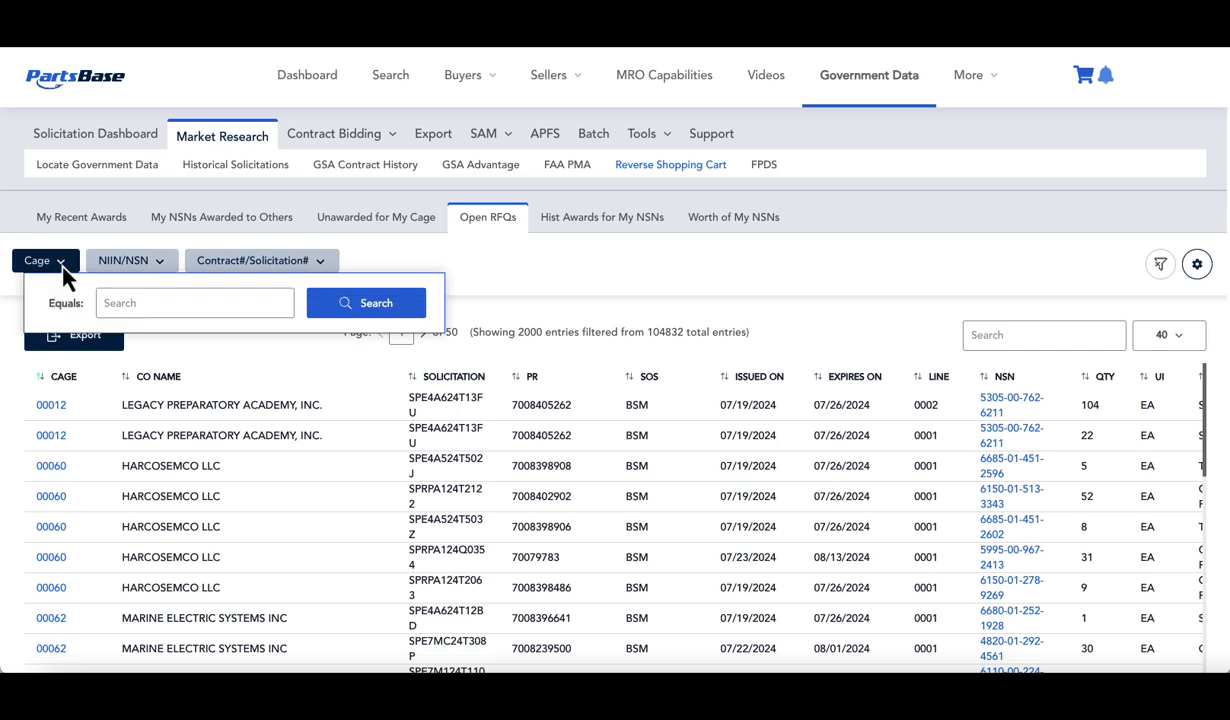
click(158, 302)
text(00012)
click(366, 310)
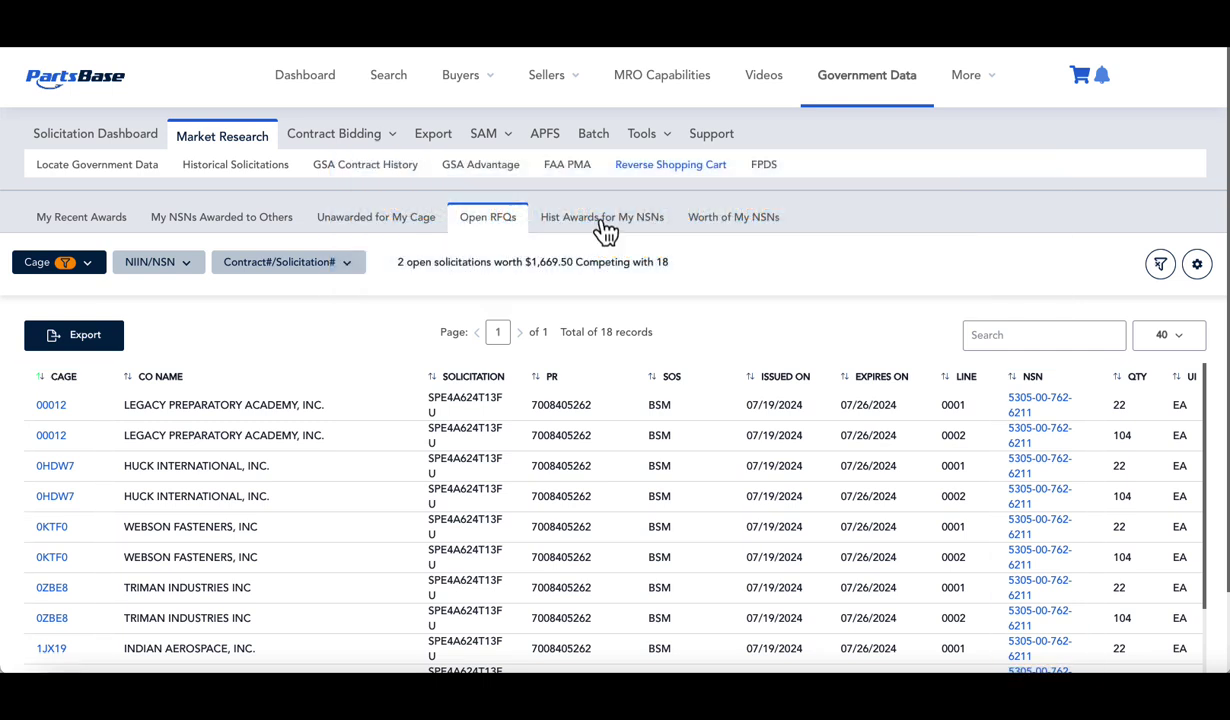
Step: Show Hist Awards for My NSNs filtered to CAGE code 00624
click(604, 222)
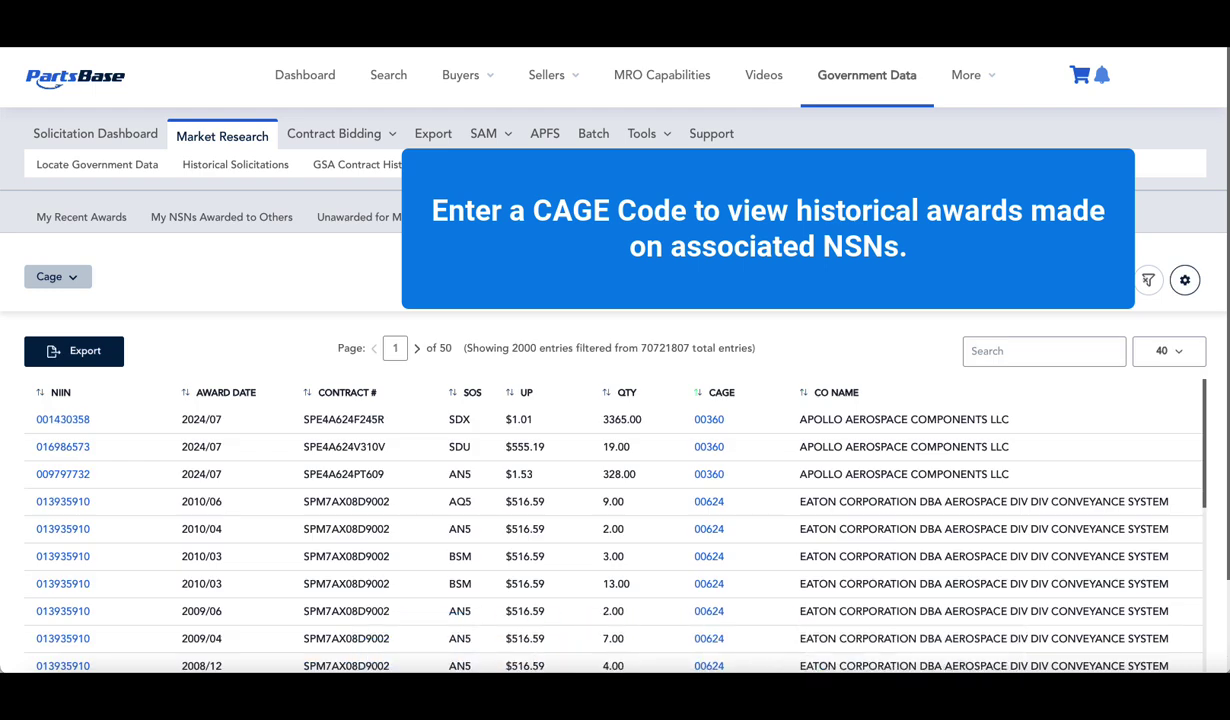
click(60, 282)
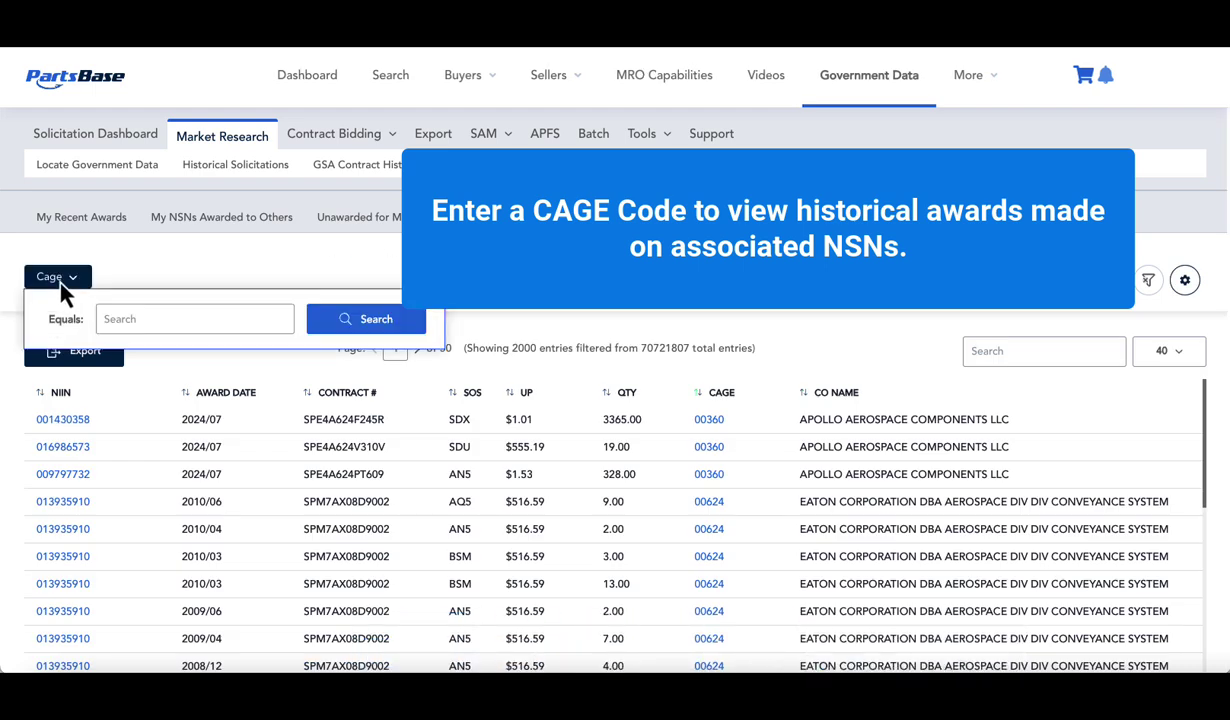
click(160, 318)
text(00624)
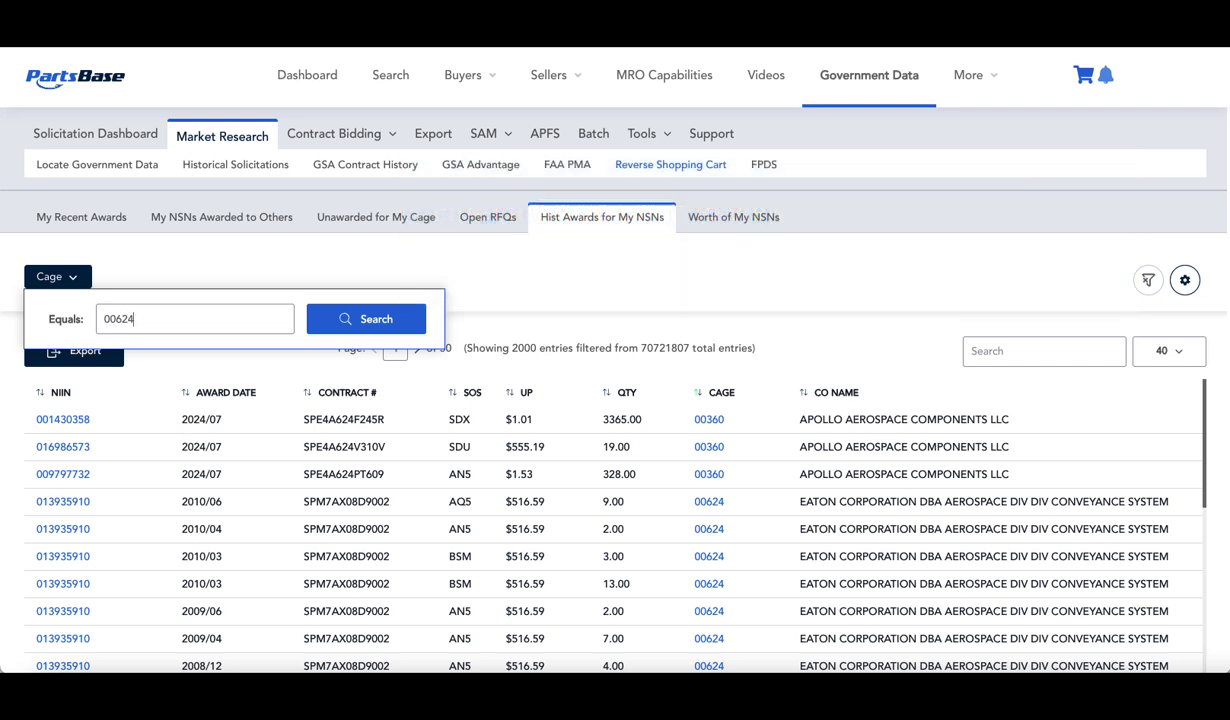
click(350, 330)
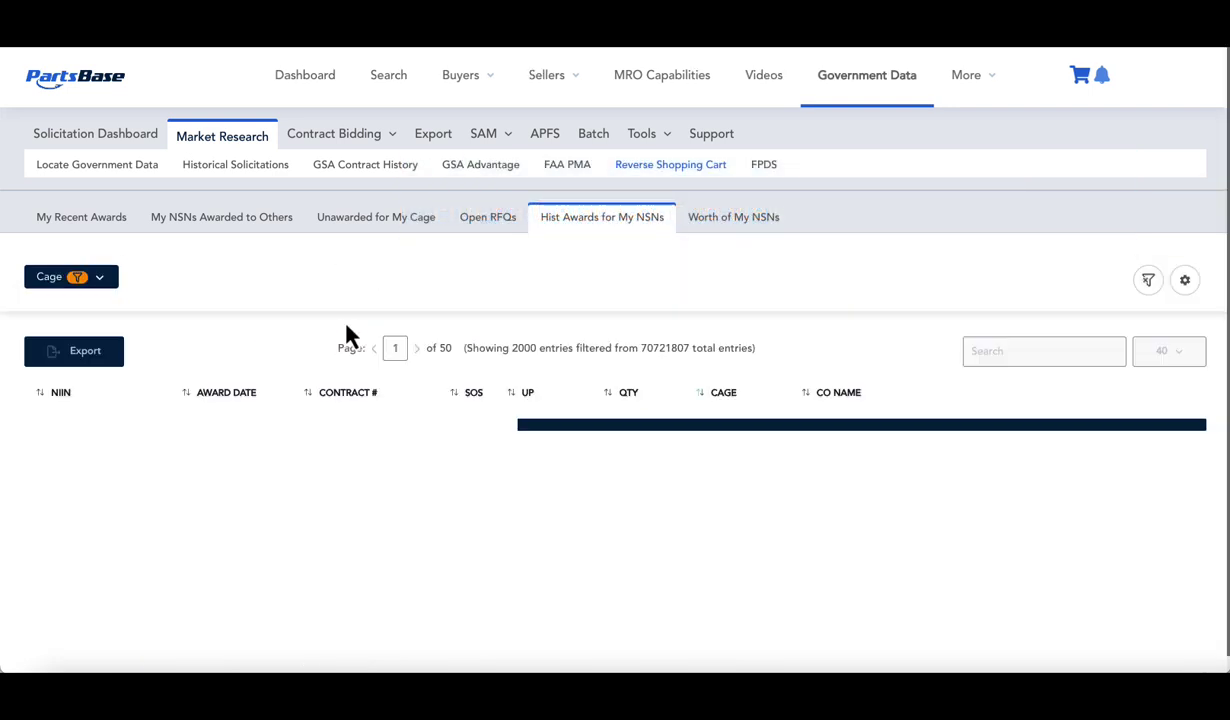